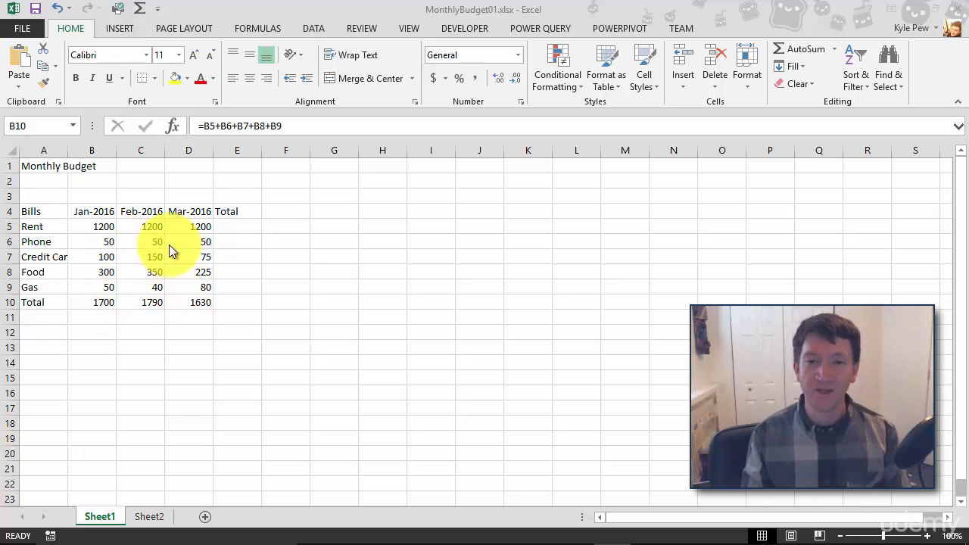
Enter the formula =B5+C5+D5 in cell E5 to total the three months of Rent
left_click(227, 225)
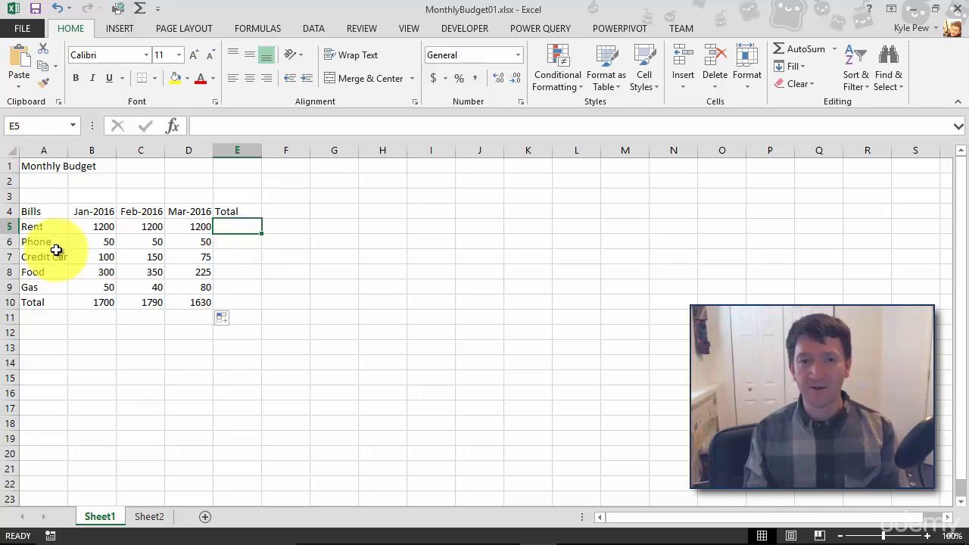
left_click(242, 243)
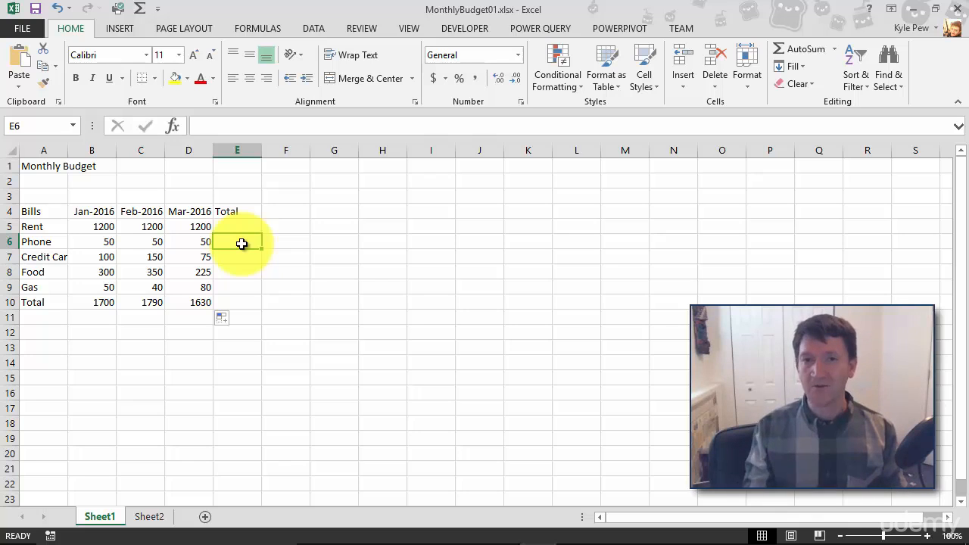
left_click(235, 224)
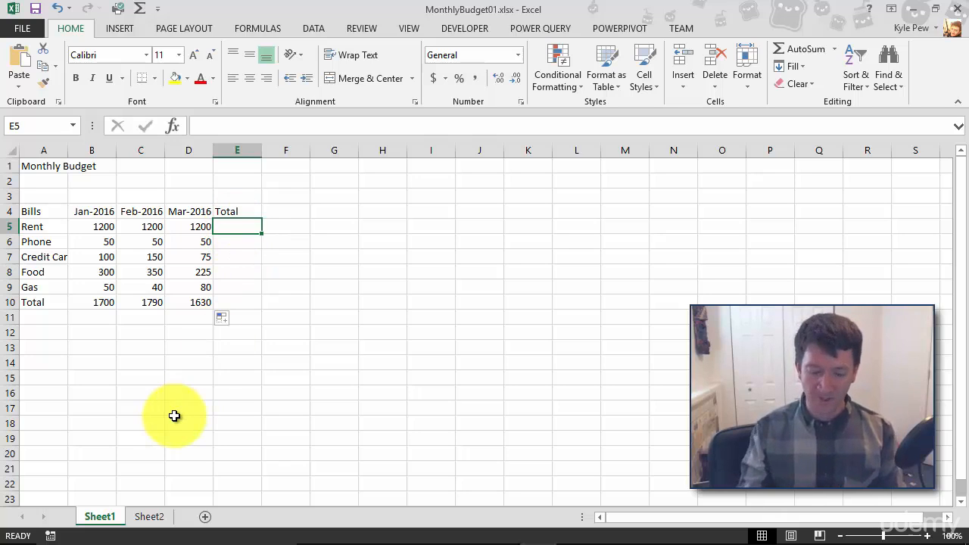
type("=")
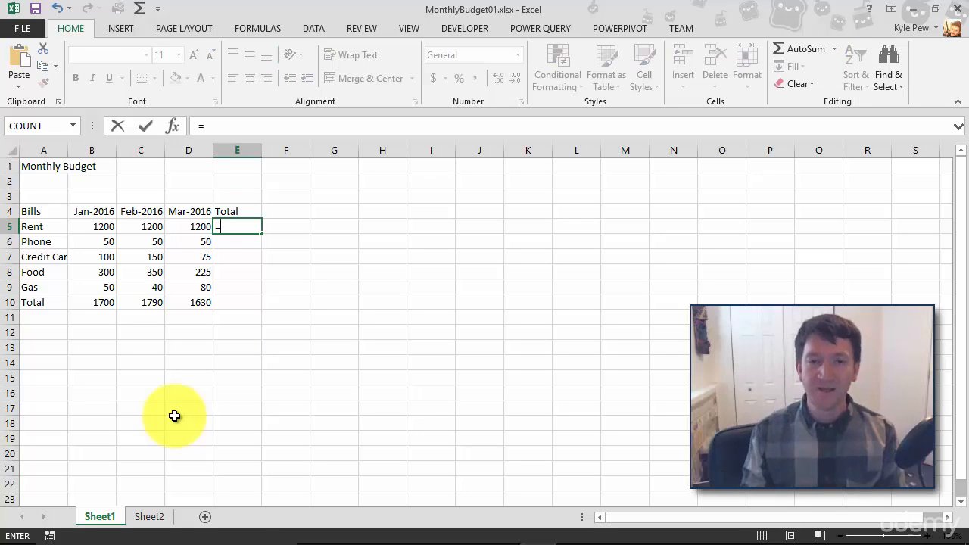
type("b5+c5")
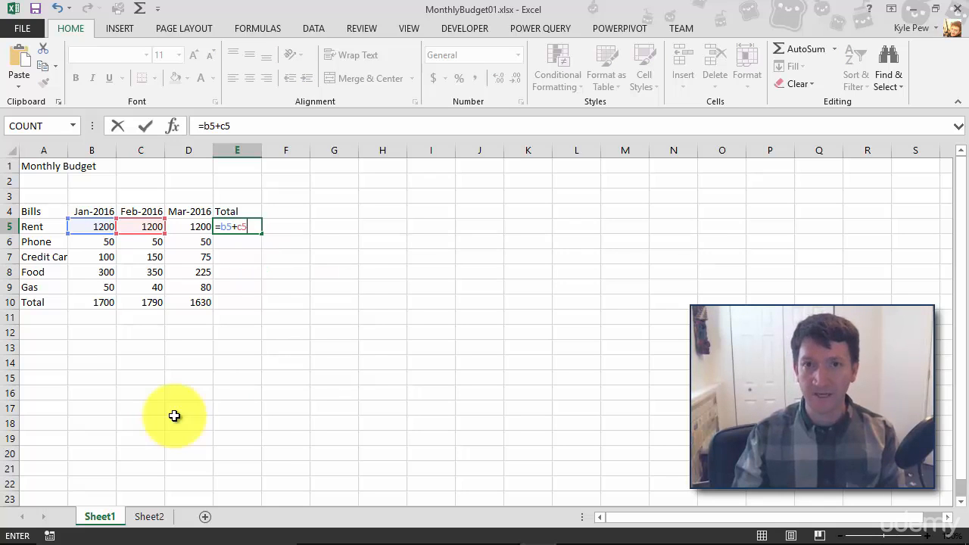
type("+d5")
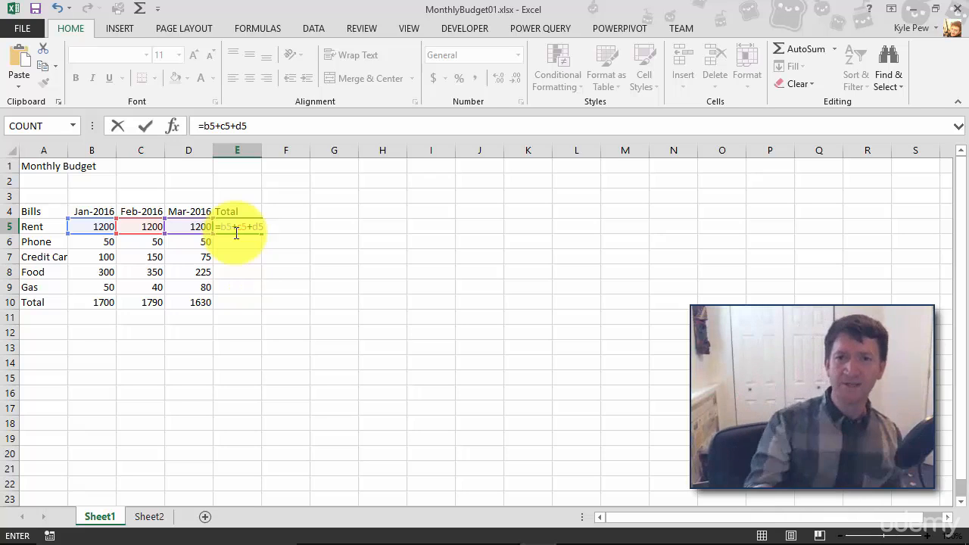
key("Return")
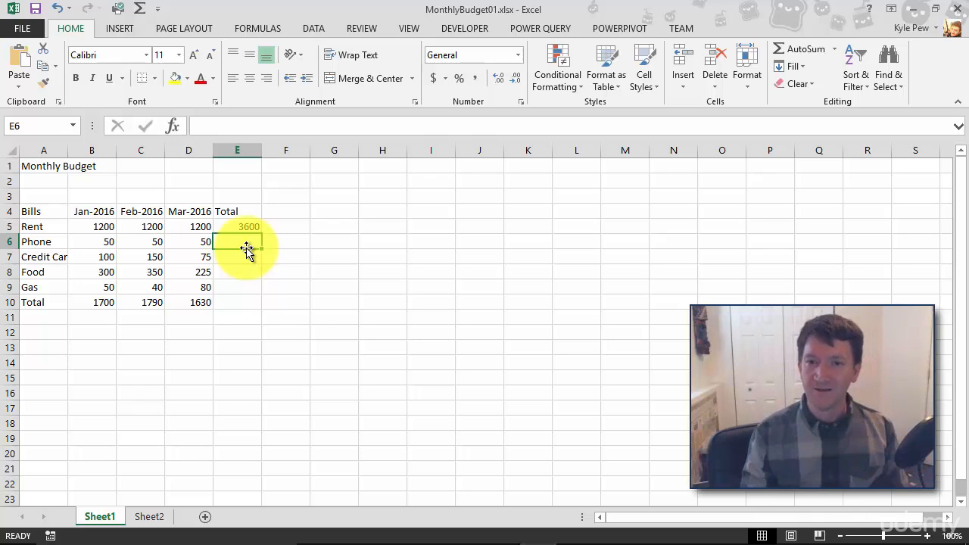
Copy the Rent total formula from E5 into E6 for Phone and check the pasted formula's cell references
left_click(229, 230)
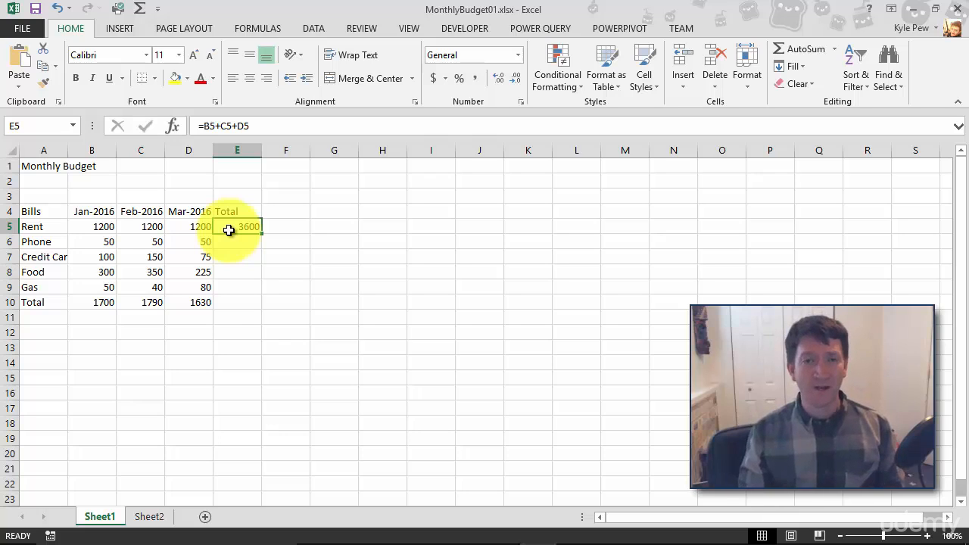
left_click(43, 67)
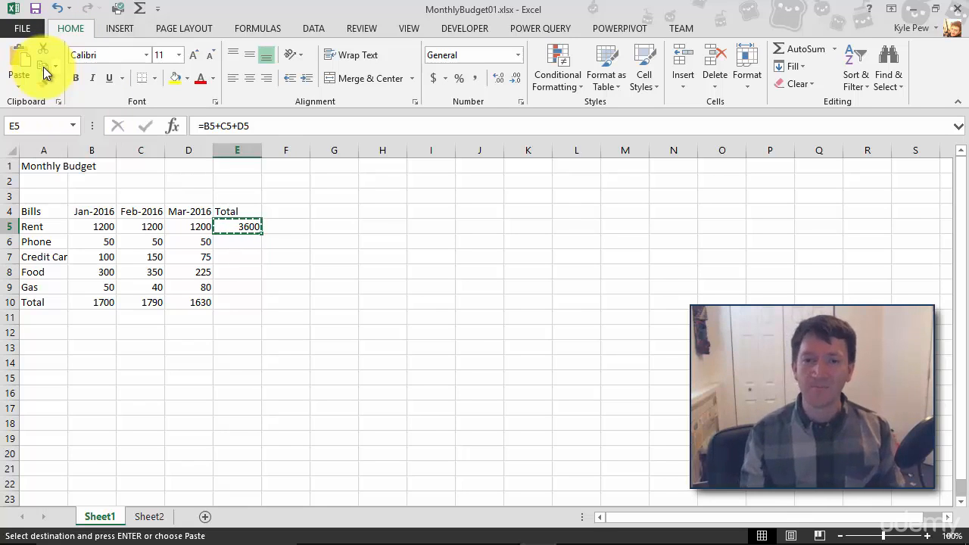
left_click(232, 242)
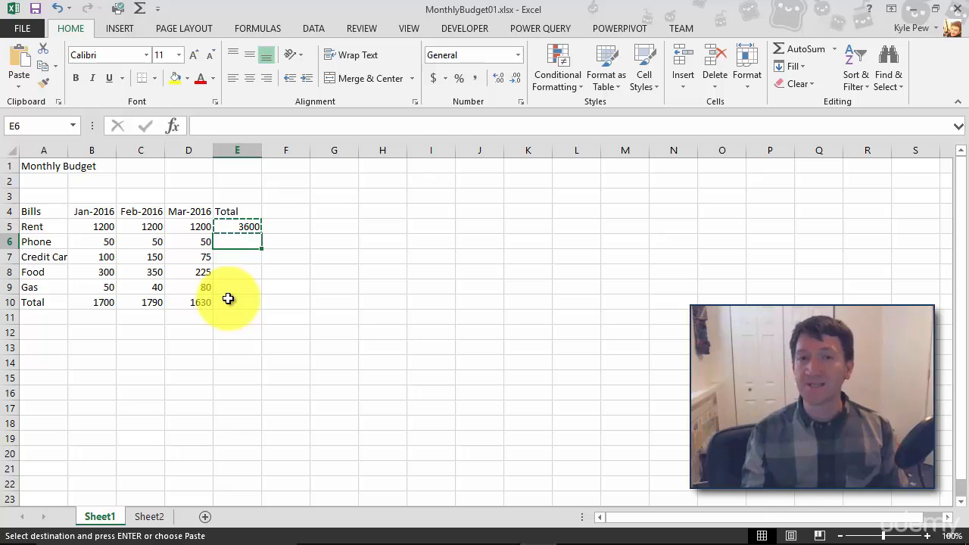
left_click(19, 64)
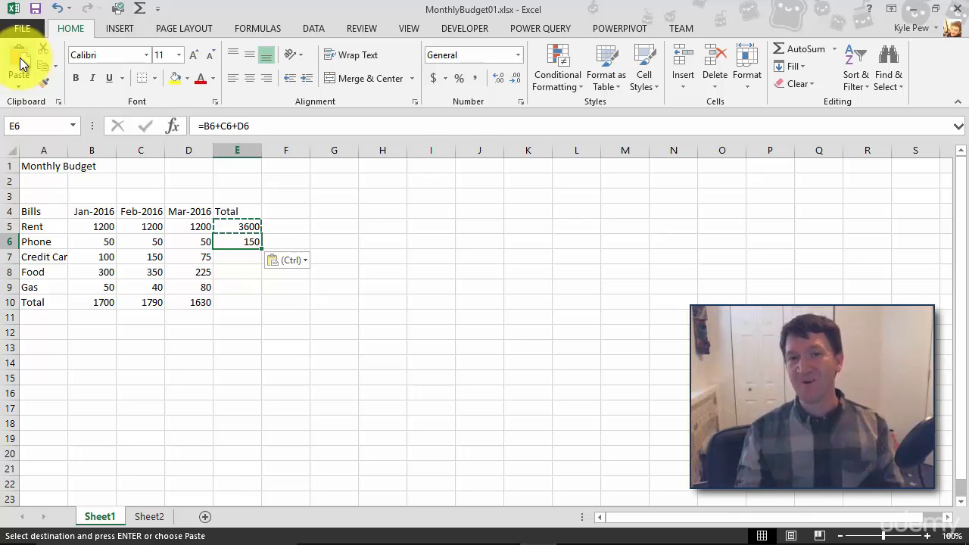
double_click(222, 241)
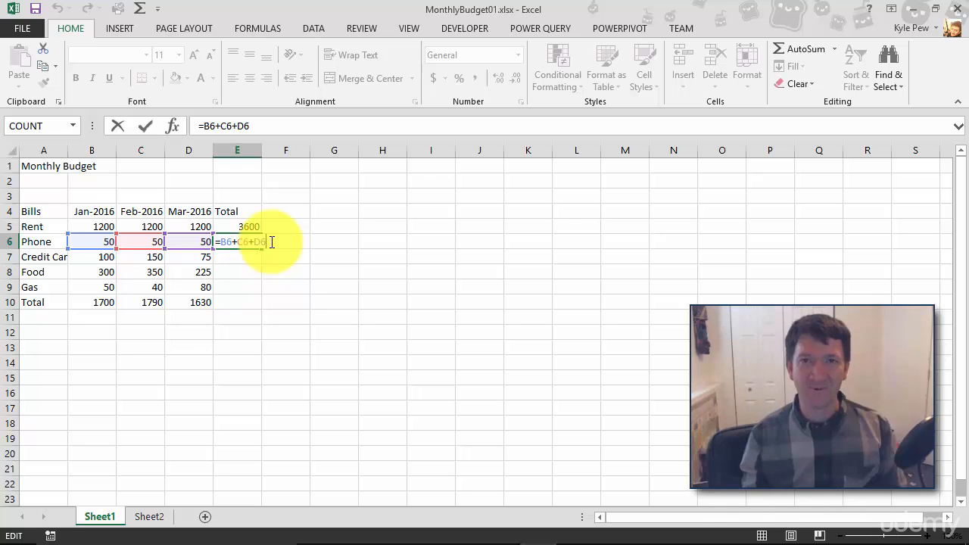
key("Return")
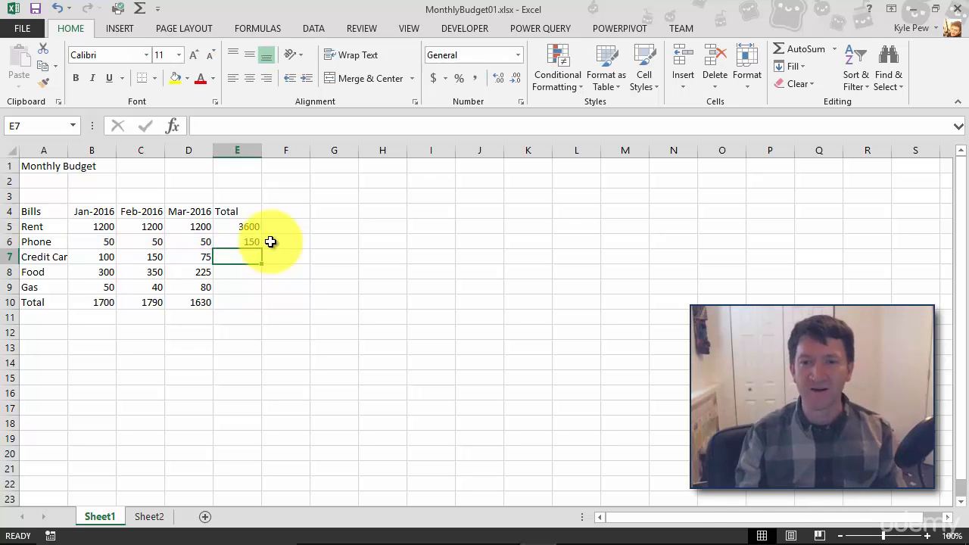
Copy the Phone total formula from E6 into cells E7 through E10
left_click(246, 241)
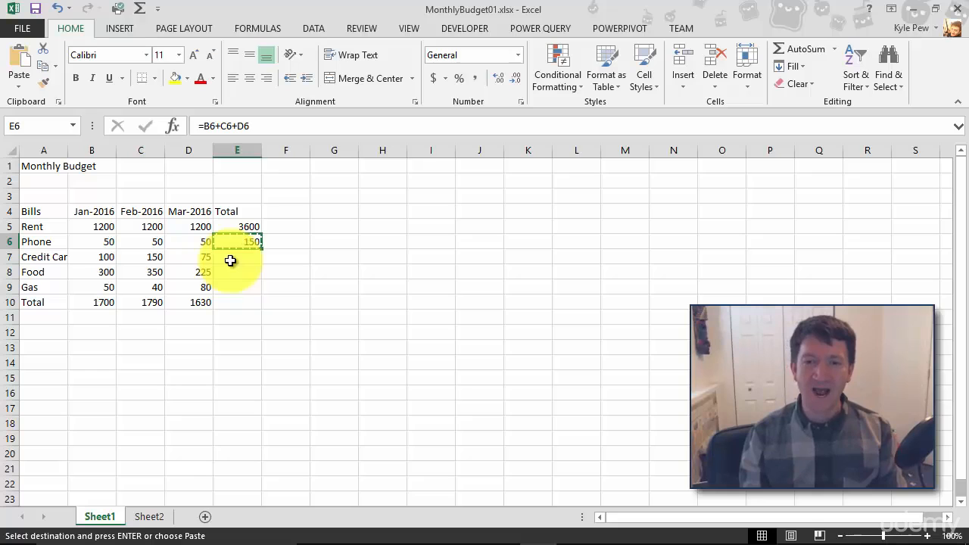
left_click_drag(230, 258, 228, 303)
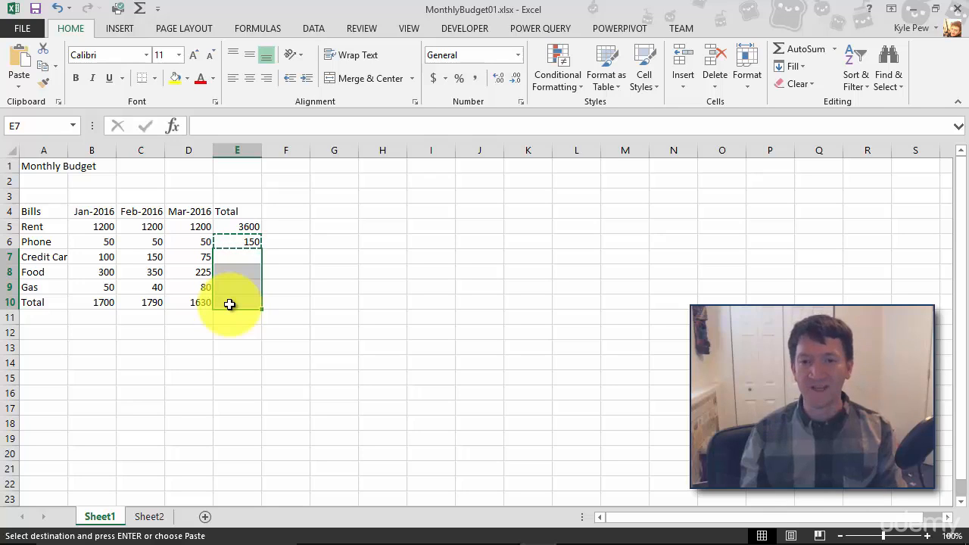
key("ctrl+v")
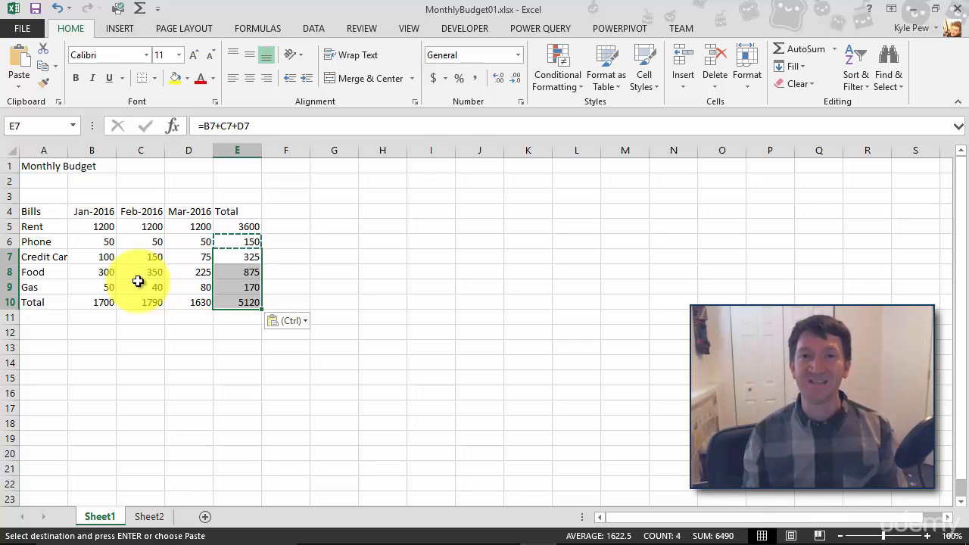
key("Escape")
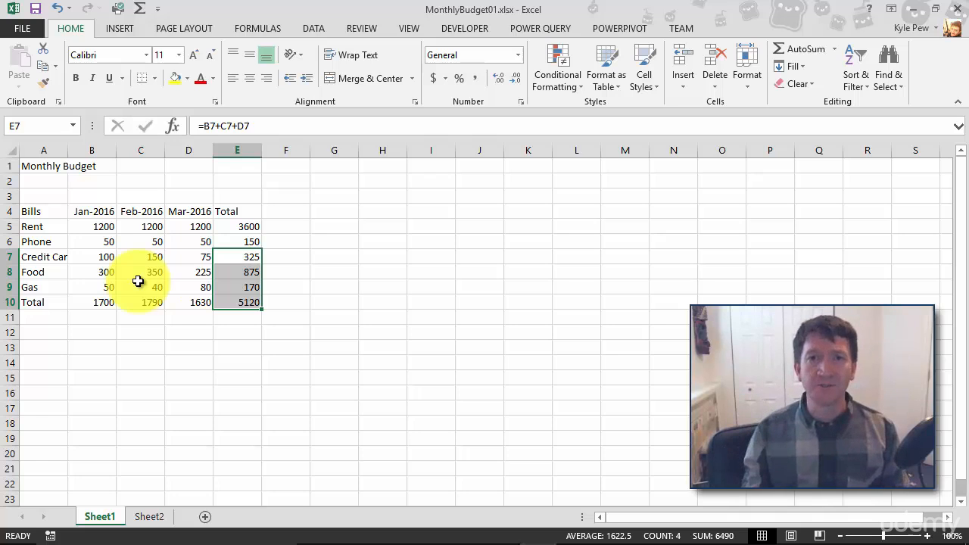
Add the column heading Percent in cell F4, next to the Total heading
left_click(266, 213)
mouse_move(212, 534)
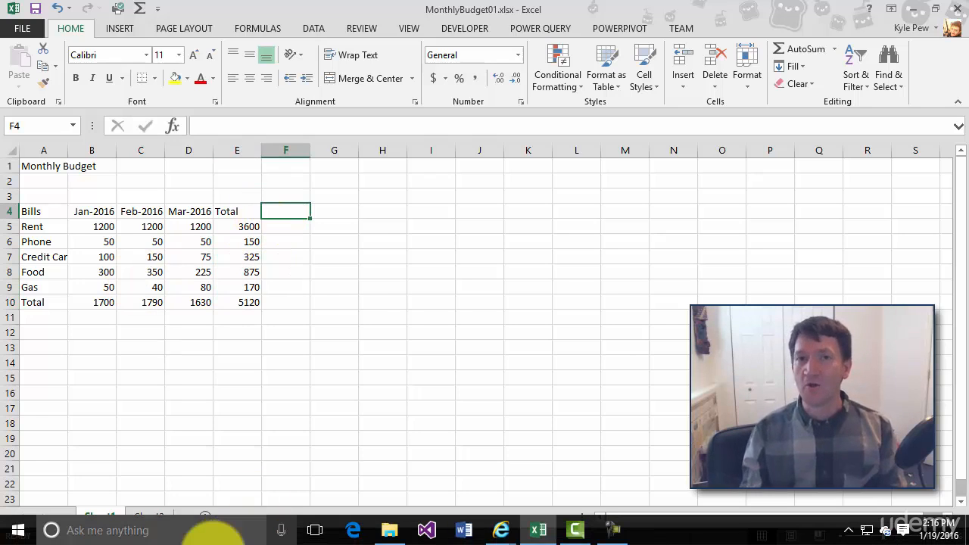
type("Percent")
key("Return")
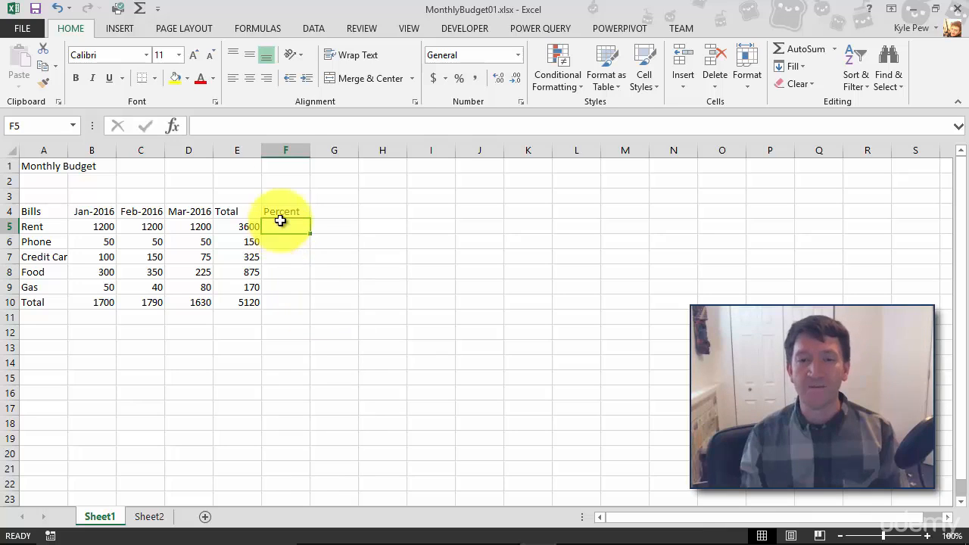
Enter the formula =E5/E10 in cell F5 for Rent's share of the overall total and review its references
mouse_move(250, 535)
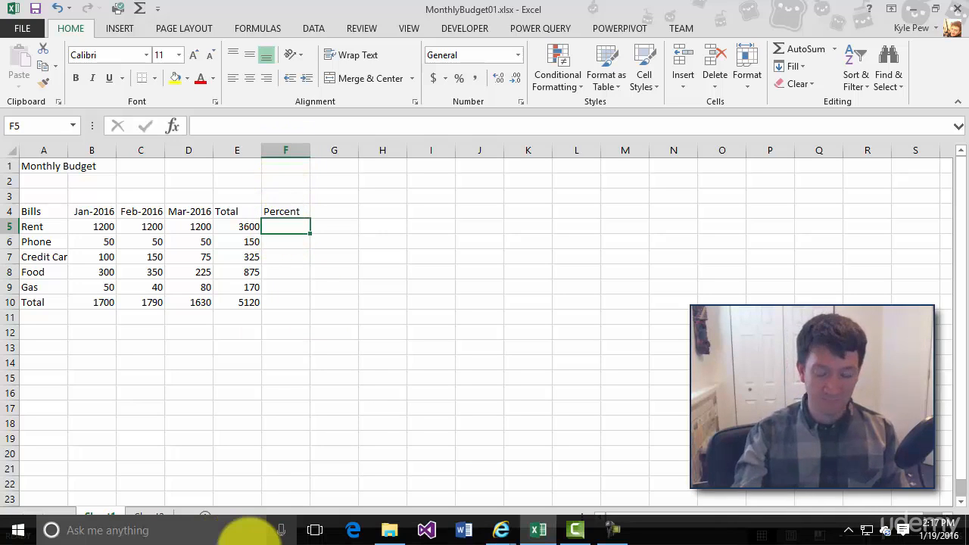
type("=")
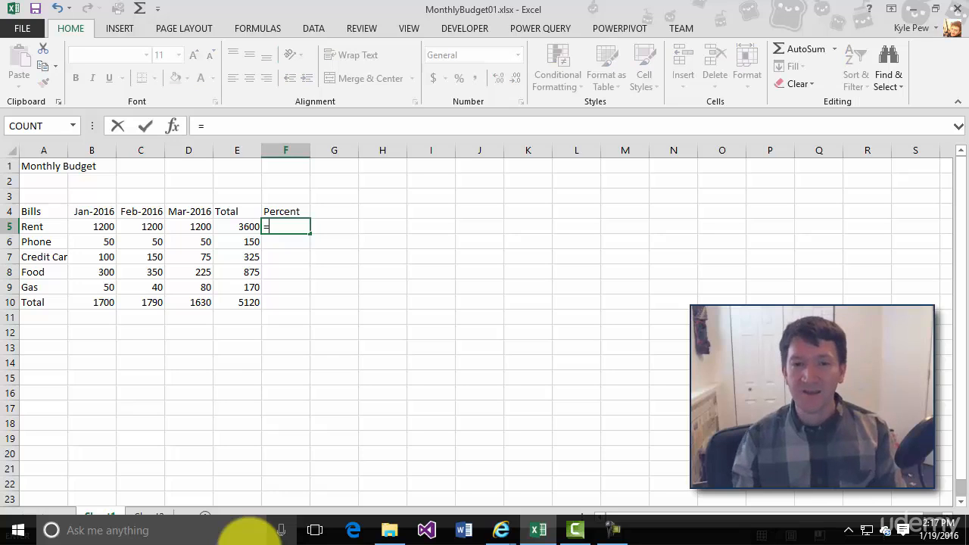
type("e5")
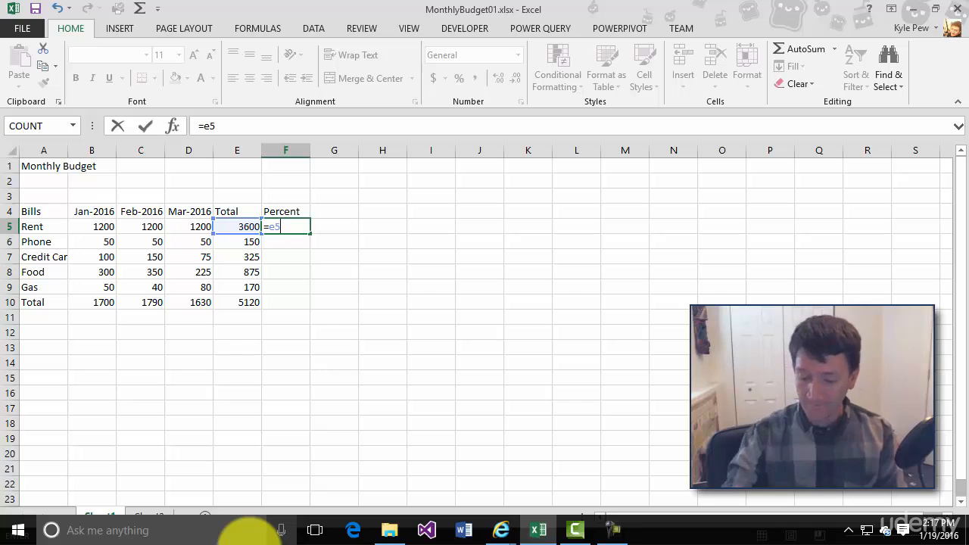
type("/")
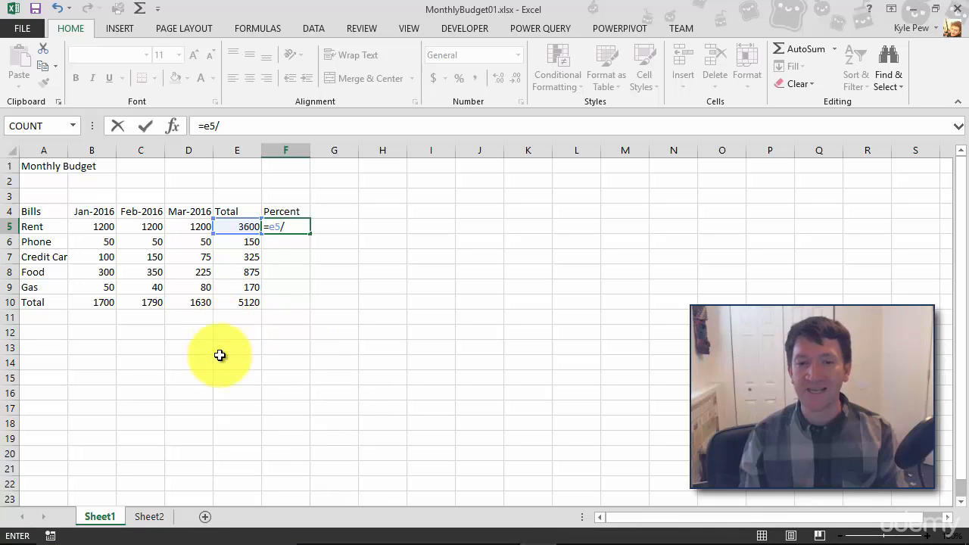
type("e10")
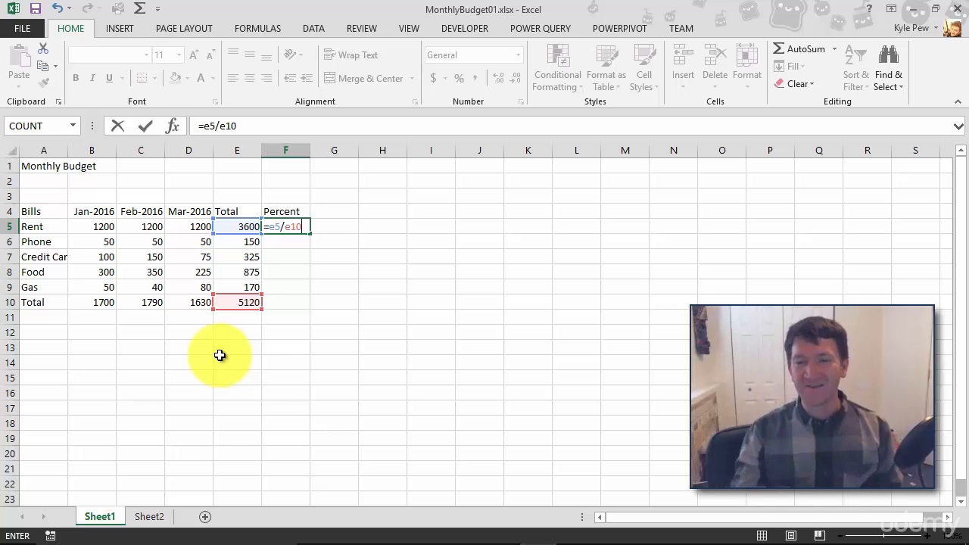
key("Return")
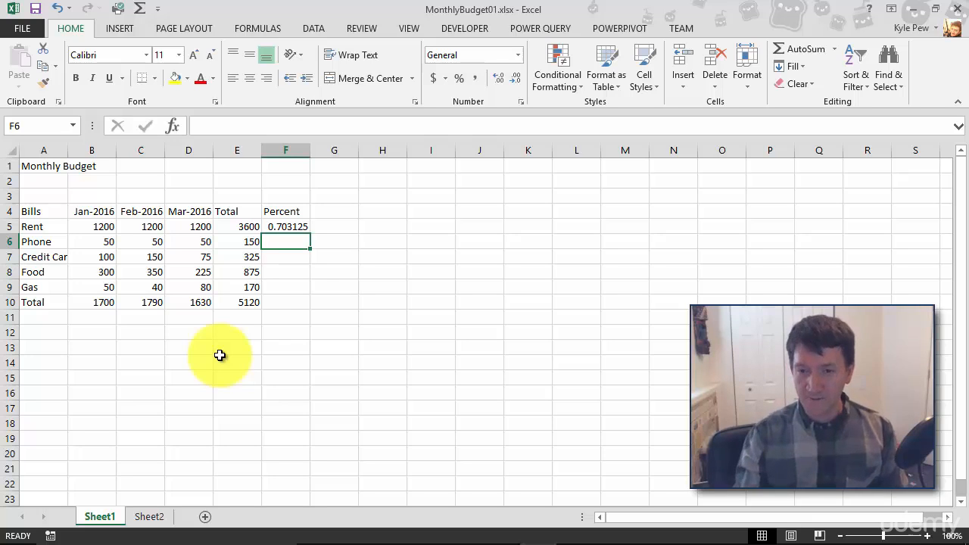
key("Up")
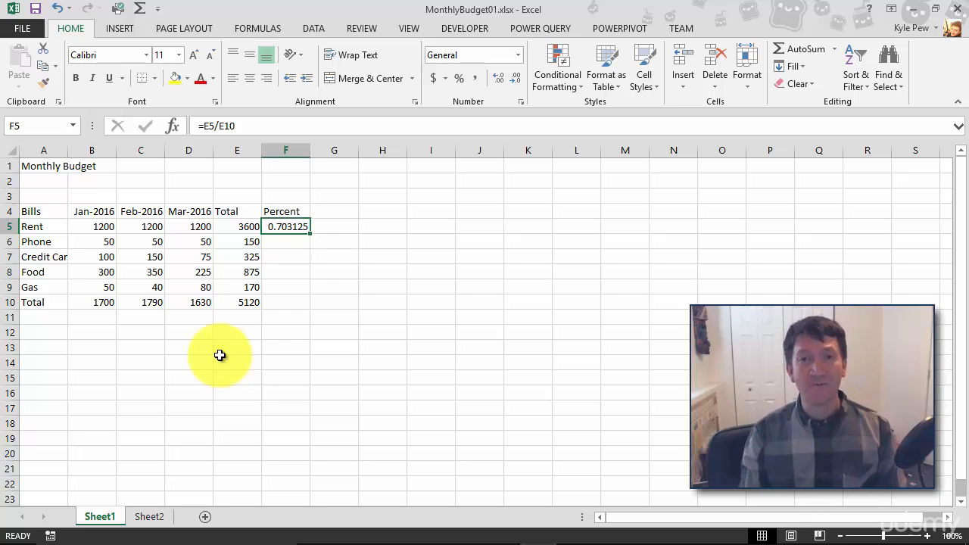
double_click(302, 224)
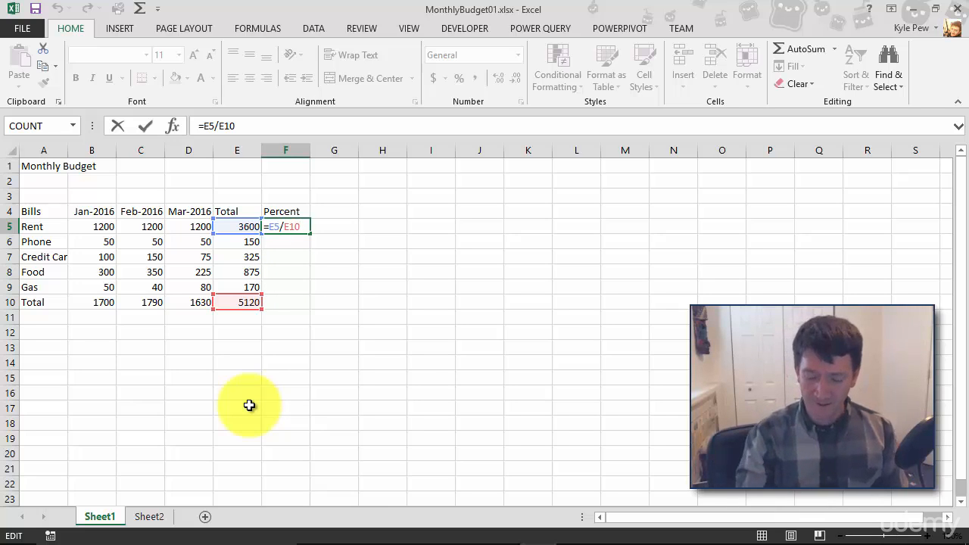
key("Return")
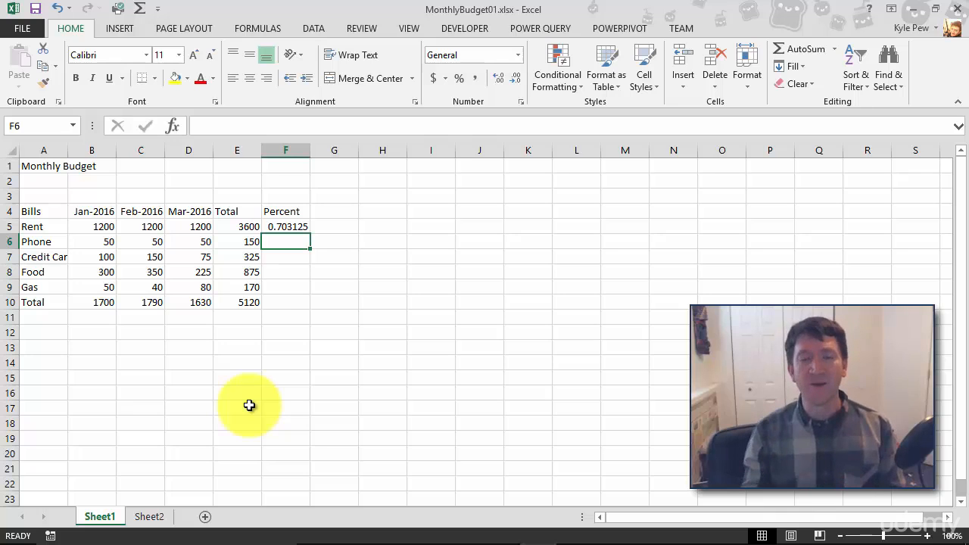
Copy the Rent percent formula from F5 into cells F6 through F9
left_click(294, 226)
key("ctrl+c")
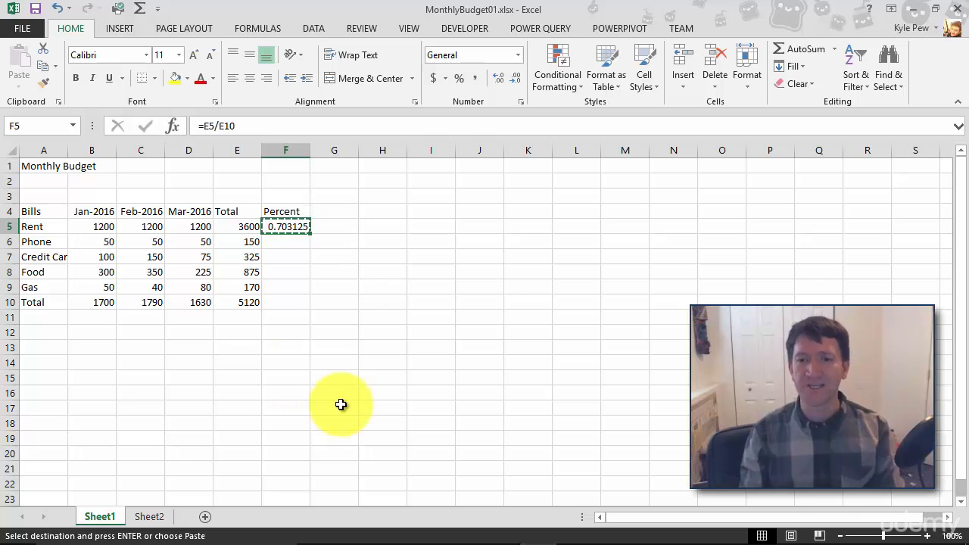
left_click(283, 241)
left_click_drag(282, 241, 286, 284)
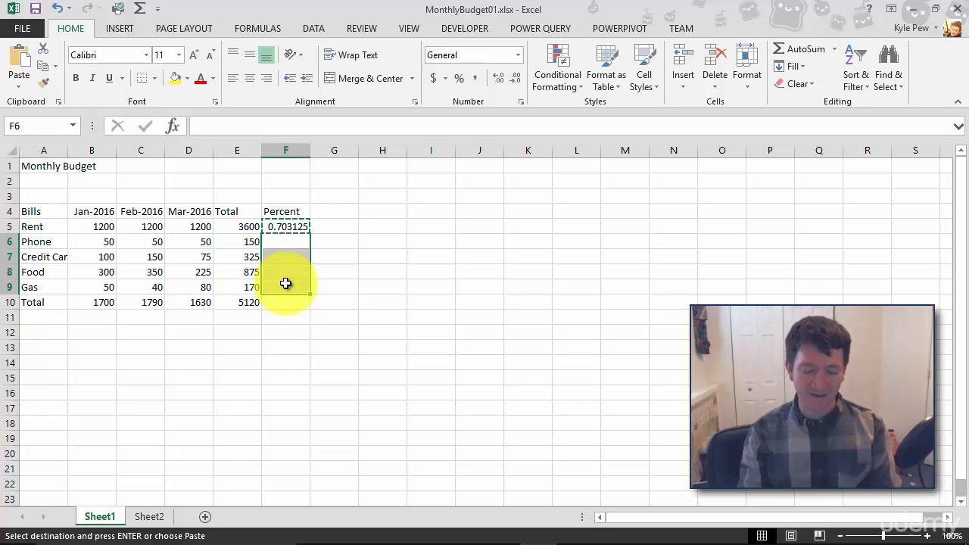
key("ctrl+v")
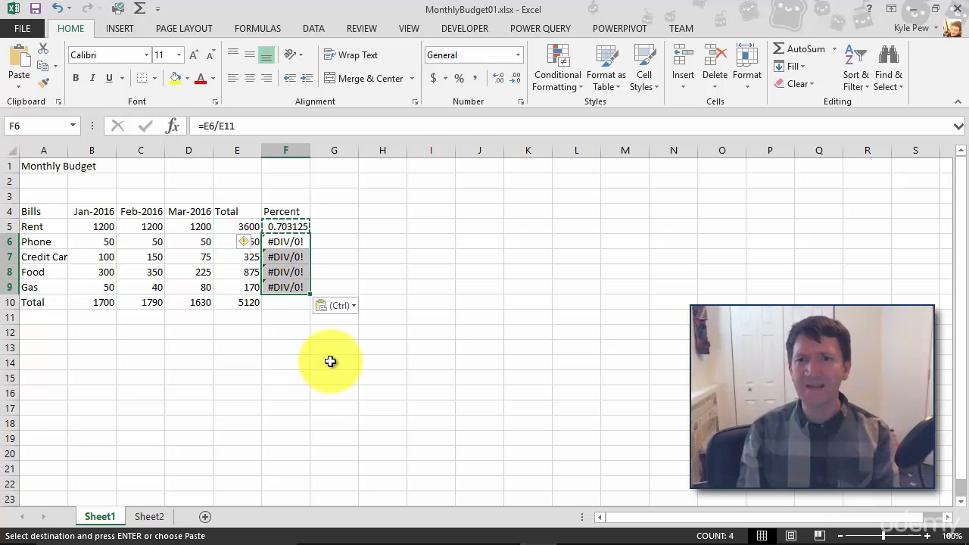
key("Escape")
Inspect the cell references in the copied percent formulas for Phone in F6 and the credit card row in F7
left_click(284, 243)
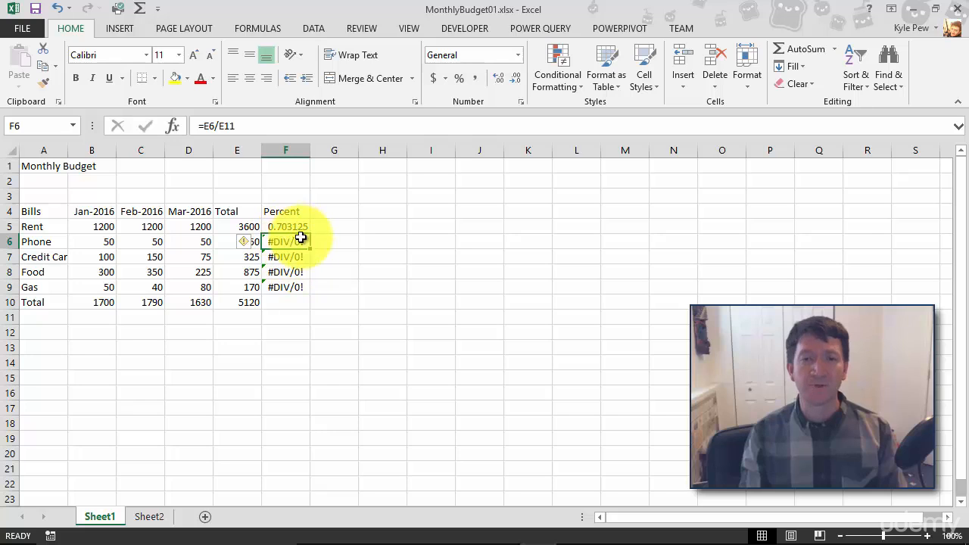
double_click(307, 241)
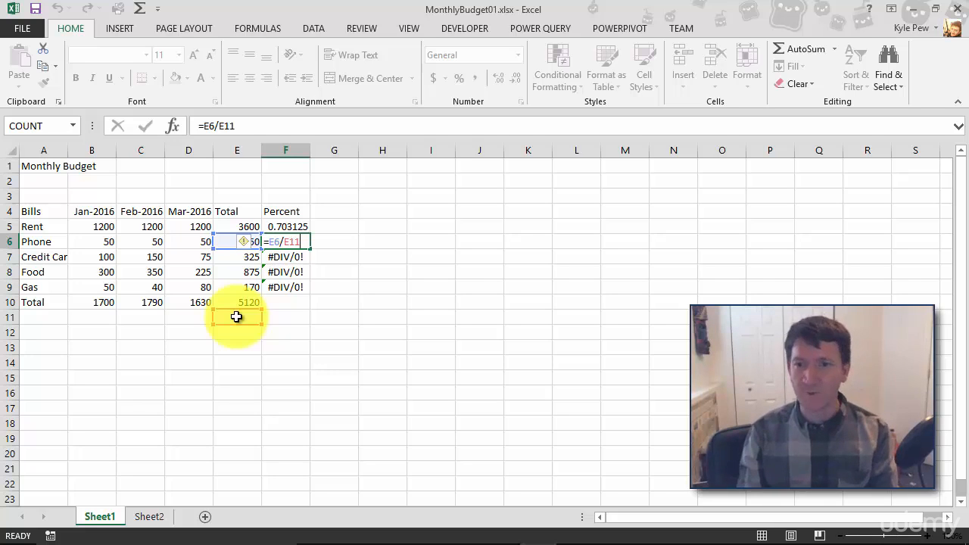
key("Escape")
double_click(286, 258)
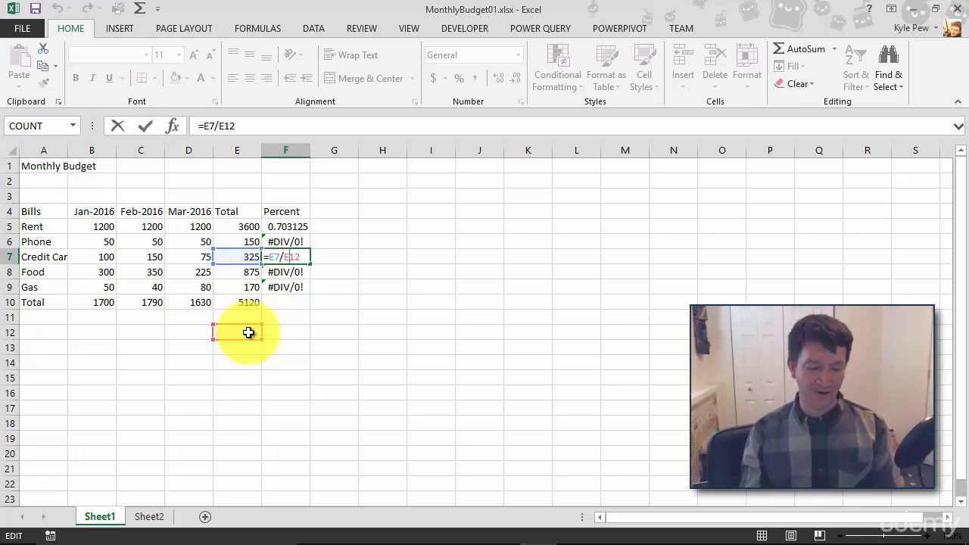
key("ctrl+Return")
Clear the percent formulas from F6 through F9 and make the overall total reference in F5 absolute, as =E5/$E$10
left_click_drag(287, 243, 282, 283)
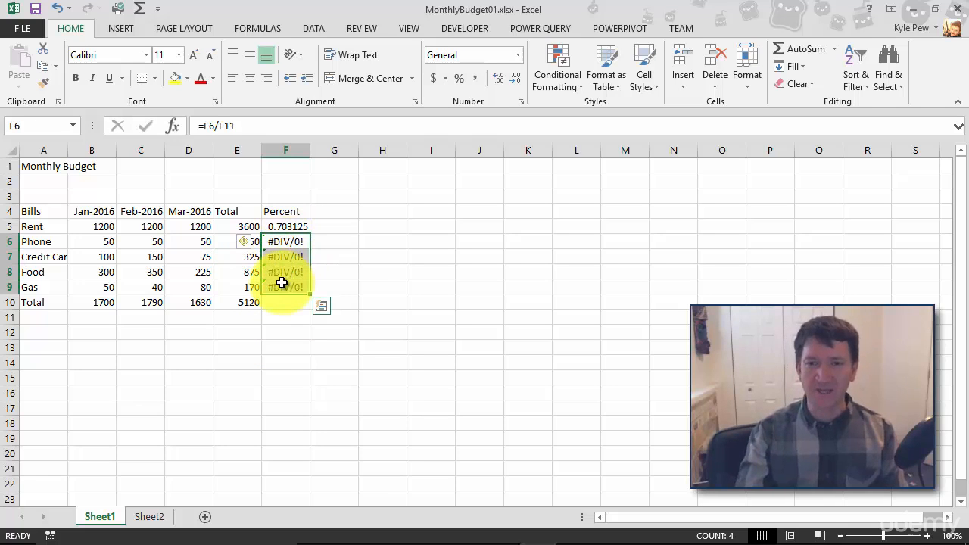
key("Delete")
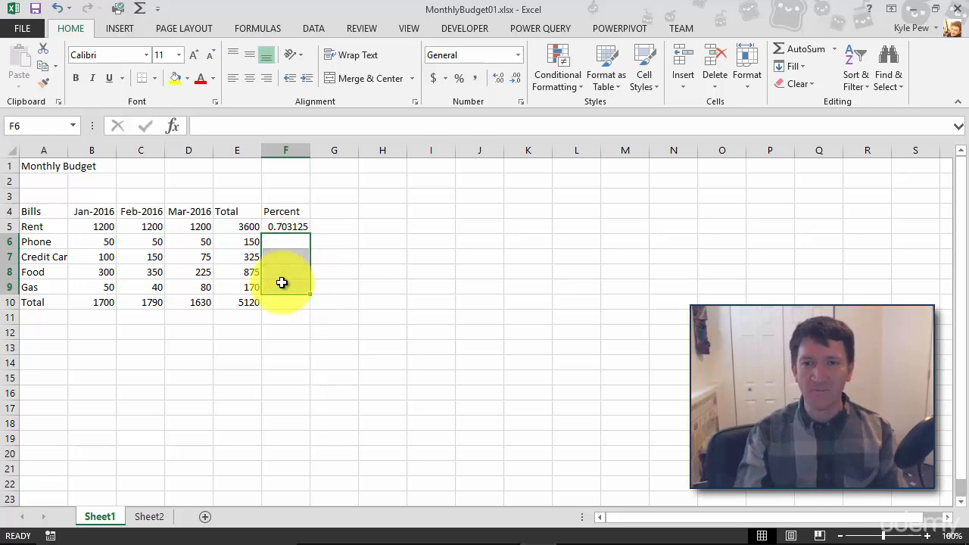
double_click(279, 230)
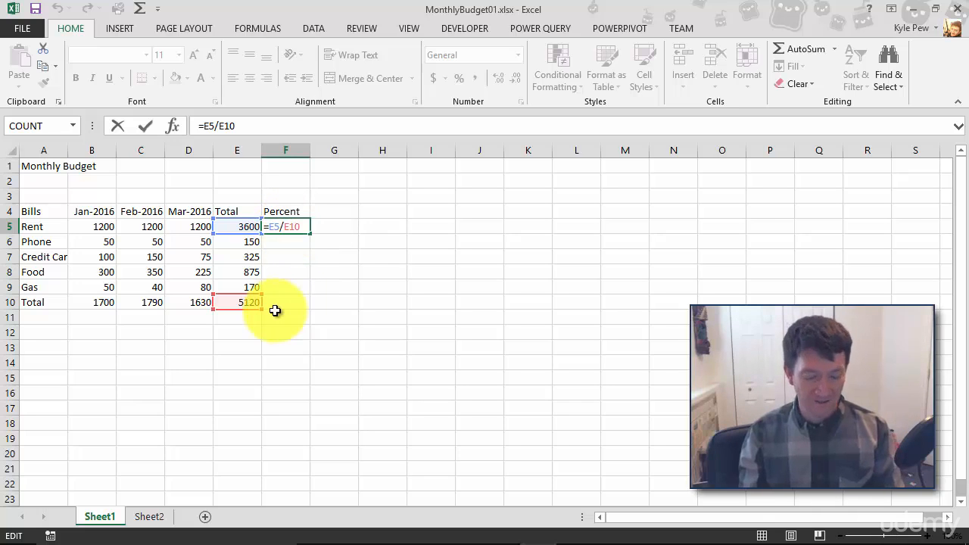
key("F4")
key("F4")
key("F4")
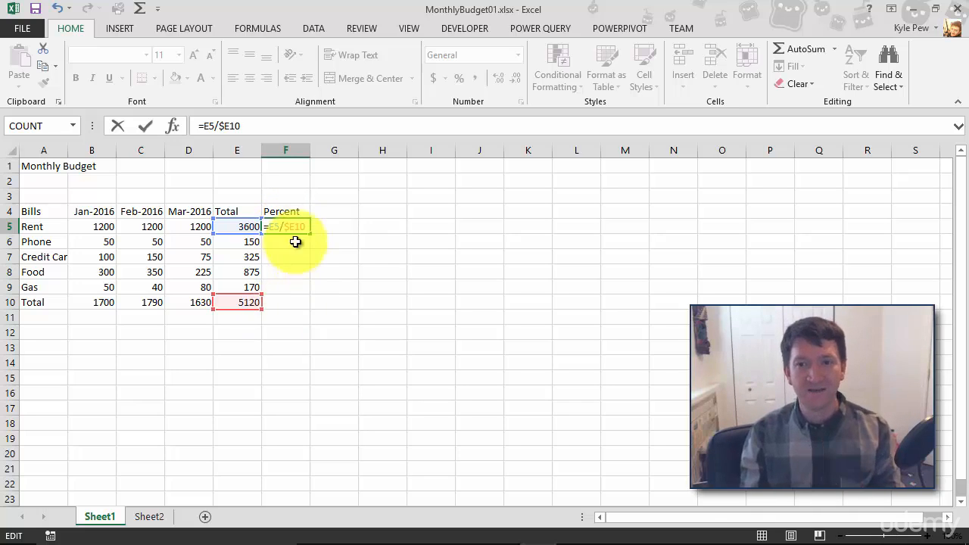
key("F4")
key("F4")
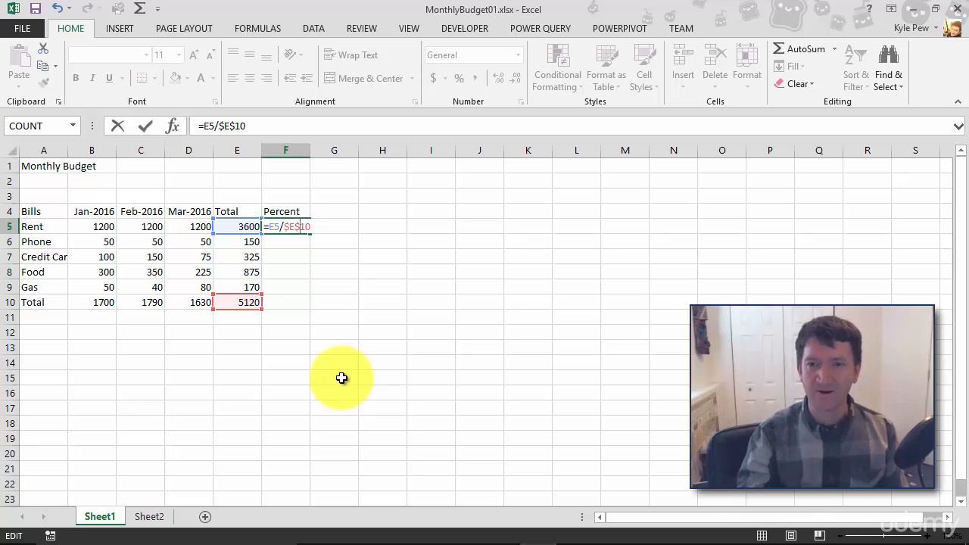
key("Return")
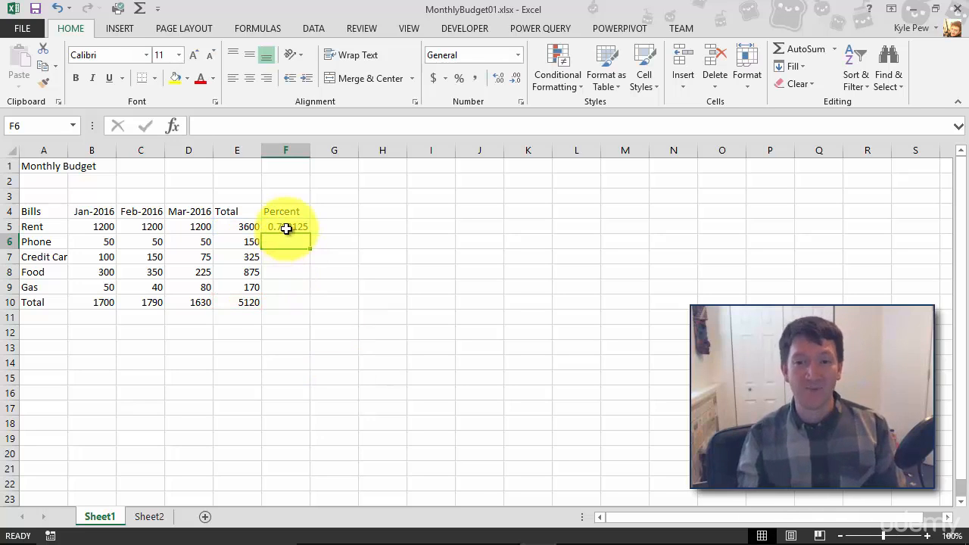
Copy Rent's percent formula with the absolute reference from F5 into cells F6 through F9
left_click(286, 229)
key("ctrl+c")
mouse_move(502, 530)
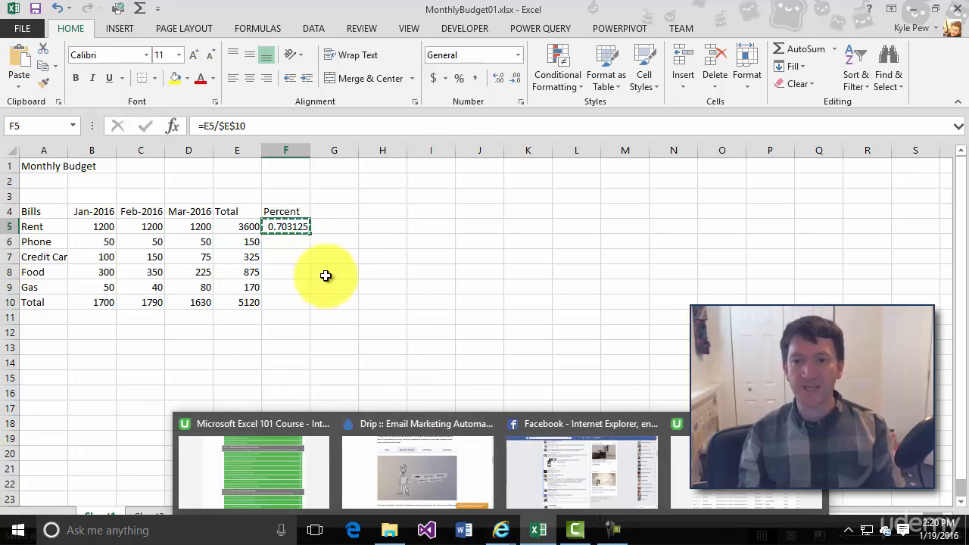
left_click_drag(290, 242, 276, 291)
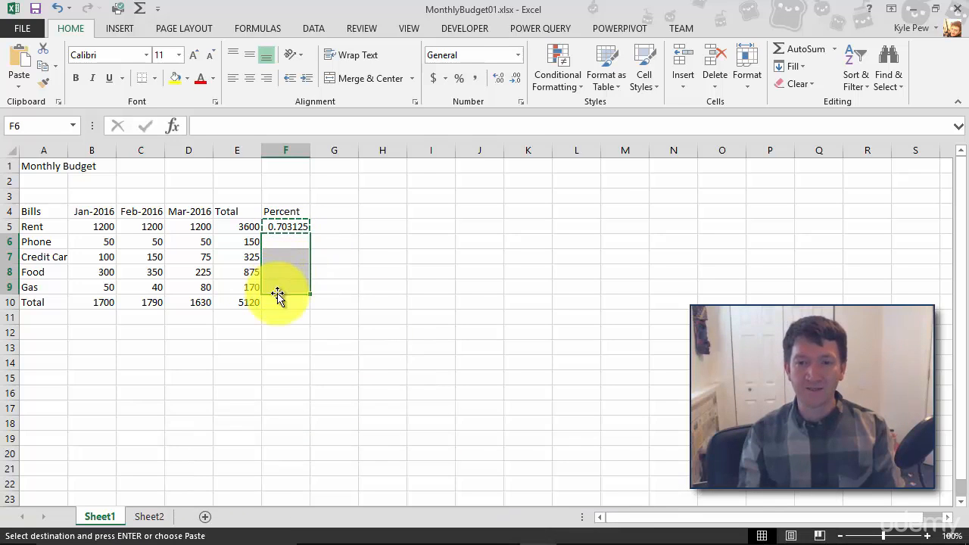
key("ctrl+v")
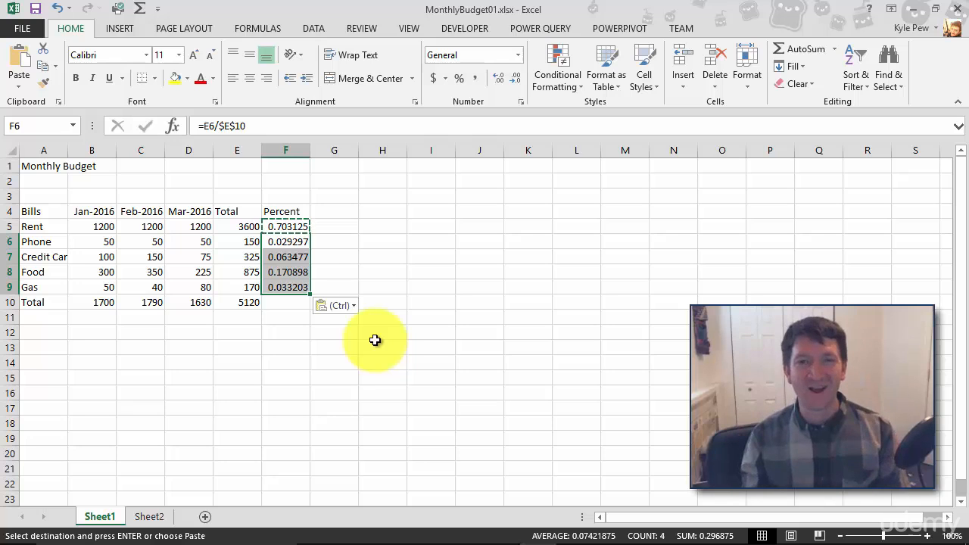
Inspect the cell references in the copied percent formulas for Phone, the credit card row and Food in F6 through F8
double_click(298, 244)
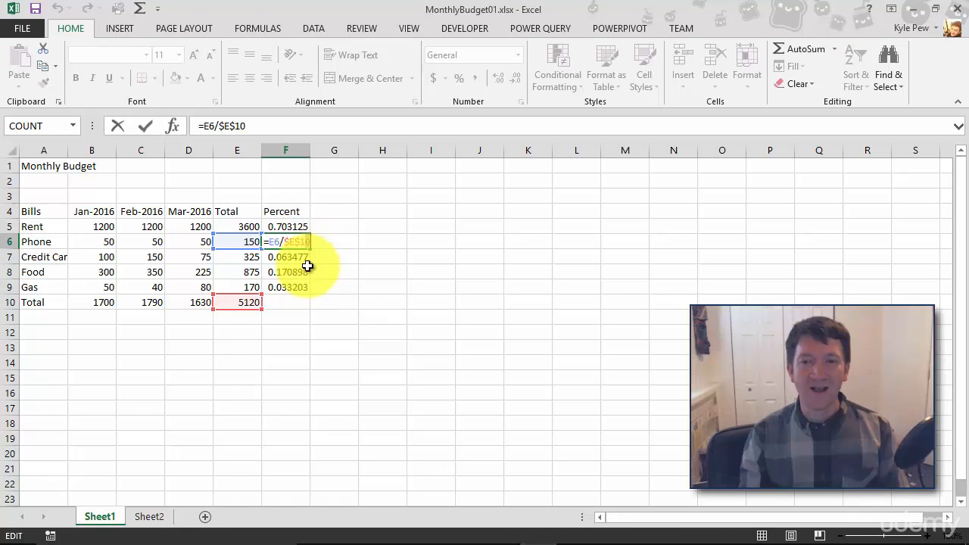
double_click(300, 260)
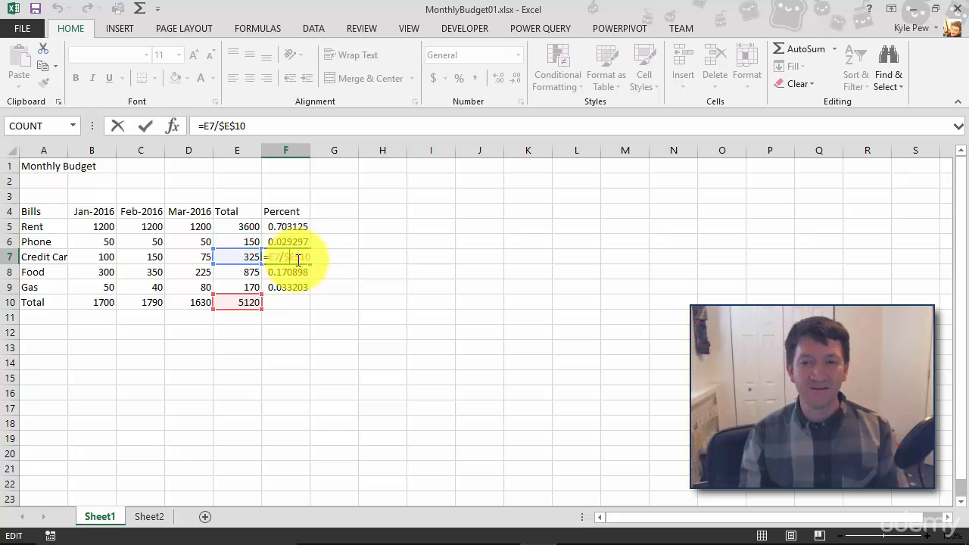
double_click(297, 272)
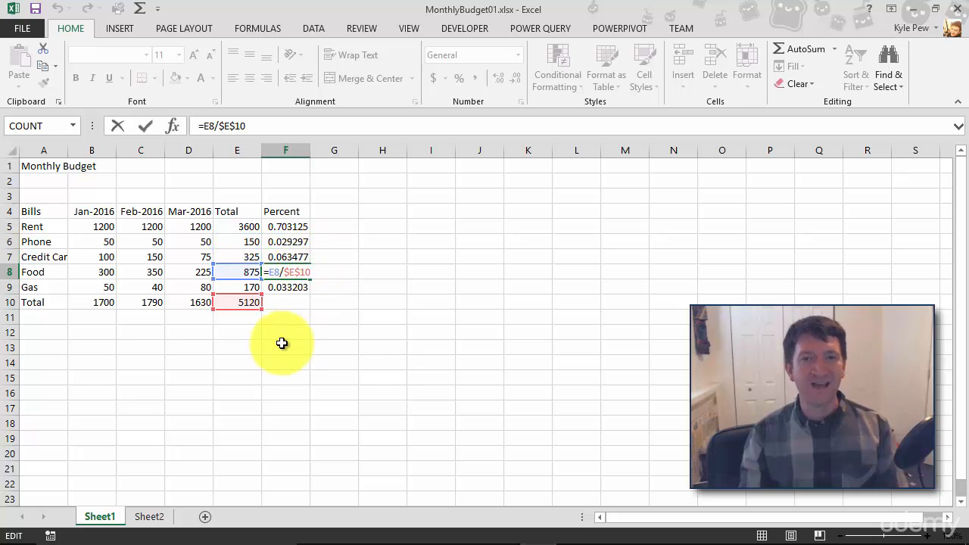